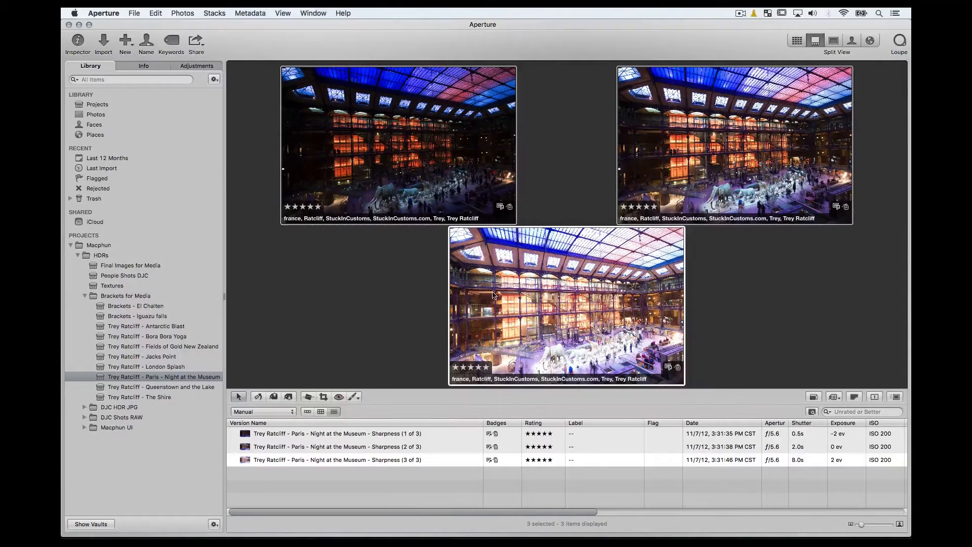
Step: Send the three Paris - Night at the Museum brackets from Aperture to the Aurora HDR Pro plug-in, and cancel the HDR creation
click(371, 434)
click(366, 462)
right_click(372, 438)
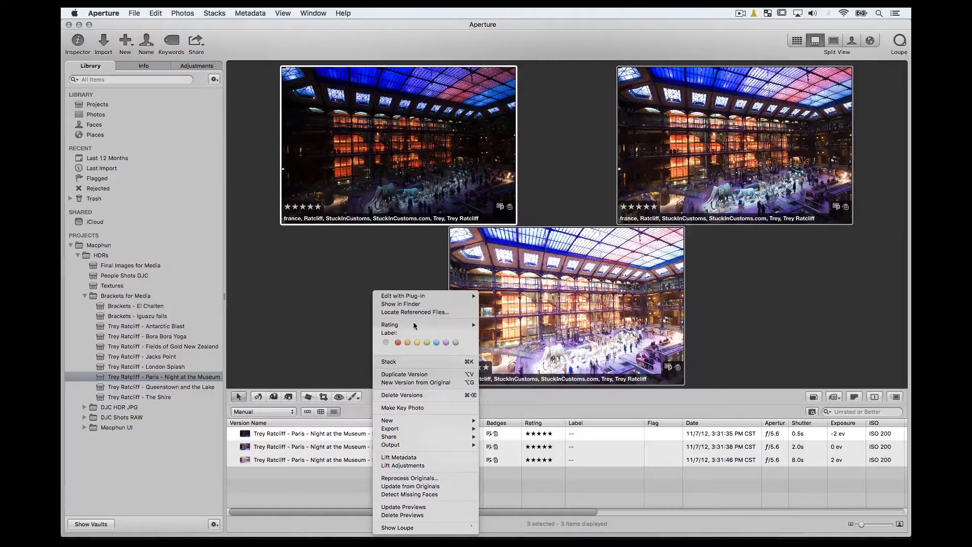
mouse_move(430, 296)
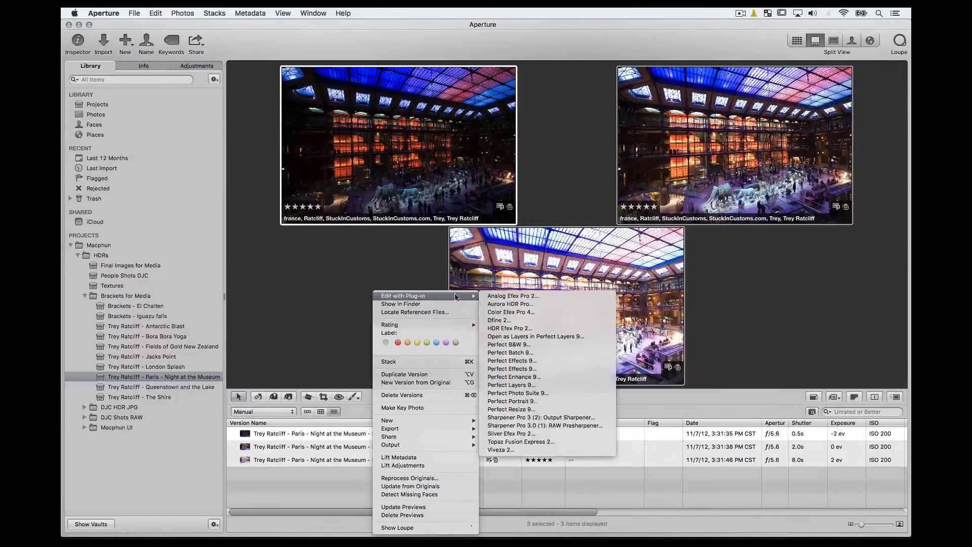
click(511, 304)
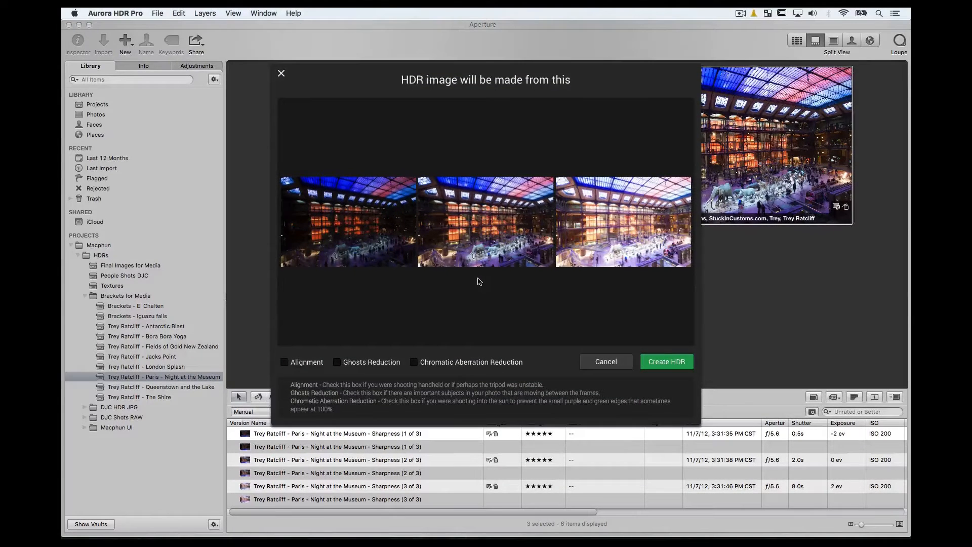
click(600, 362)
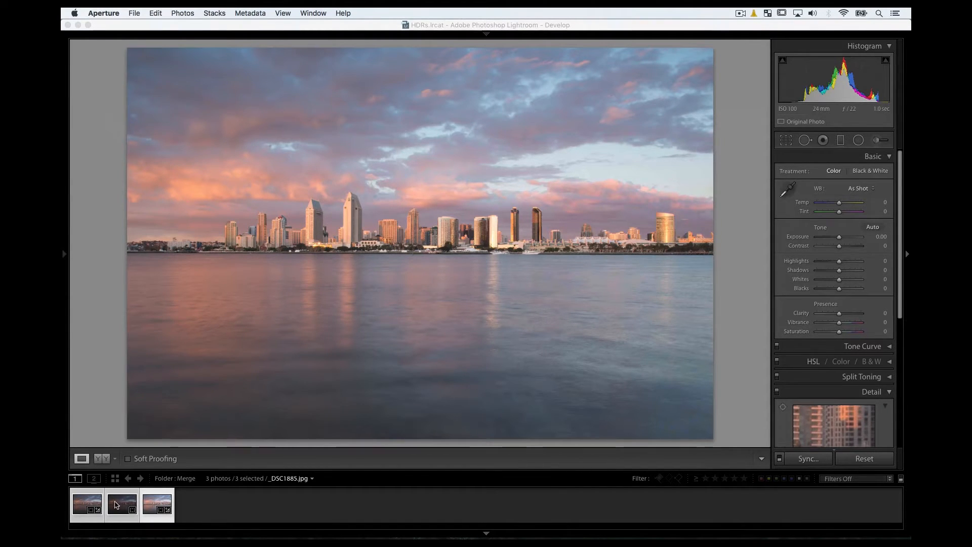
Step: Export the three skyline photos from Lightroom with the Aurora HDR Pro preset "Use .TIFF with Lightroom adjusters", and cancel the HDR creation
click(116, 513)
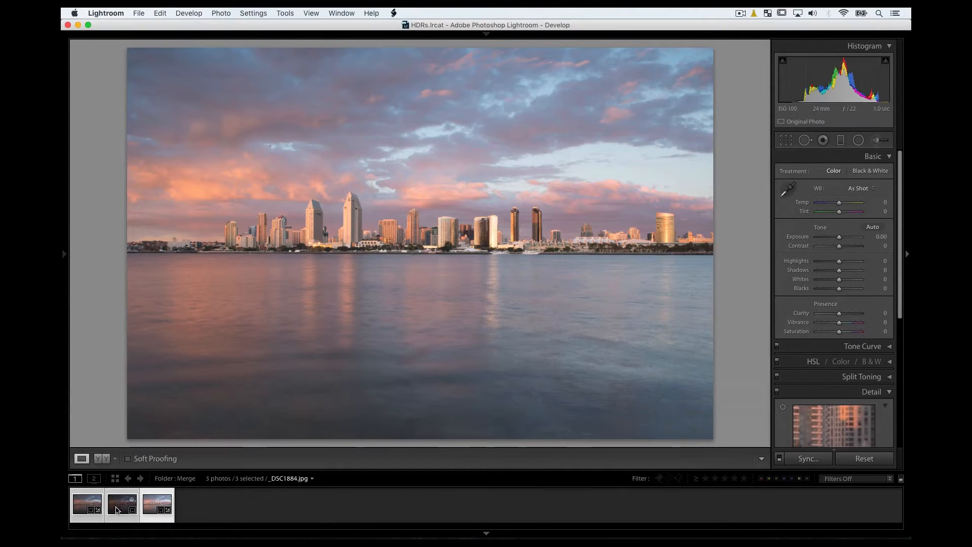
right_click(117, 513)
mouse_move(143, 484)
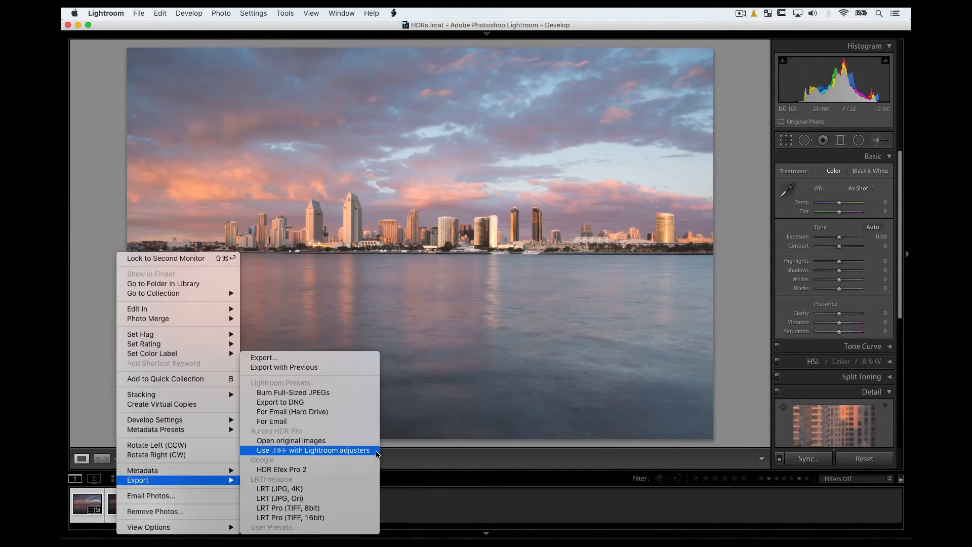
click(376, 451)
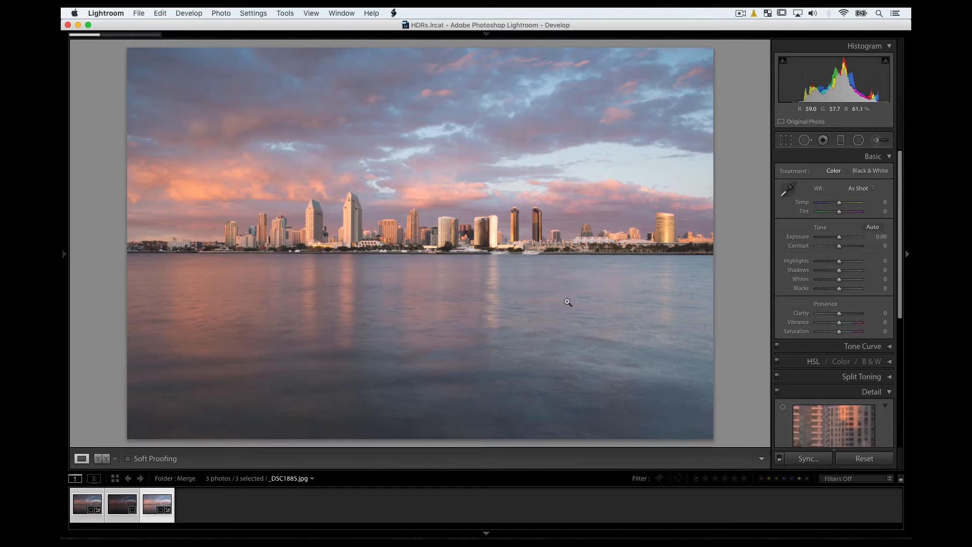
mouse_move(288, 30)
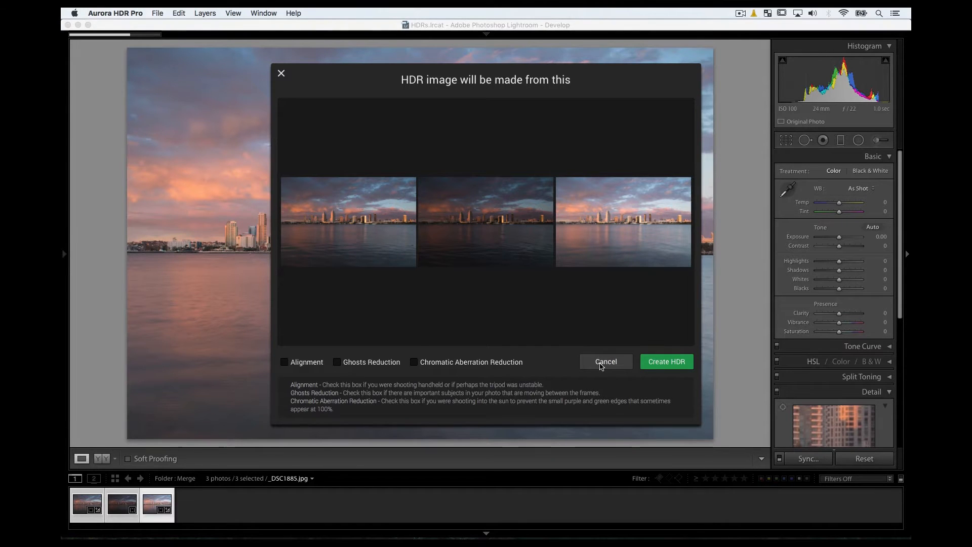
click(601, 363)
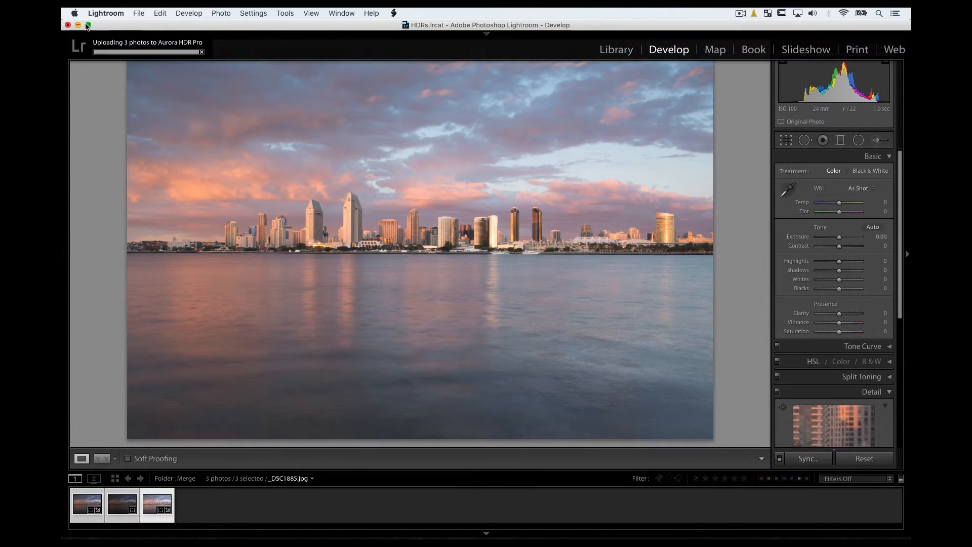
Step: Minimize Lightroom, switch to the standalone Aurora HDR Pro and load its sample images
click(78, 25)
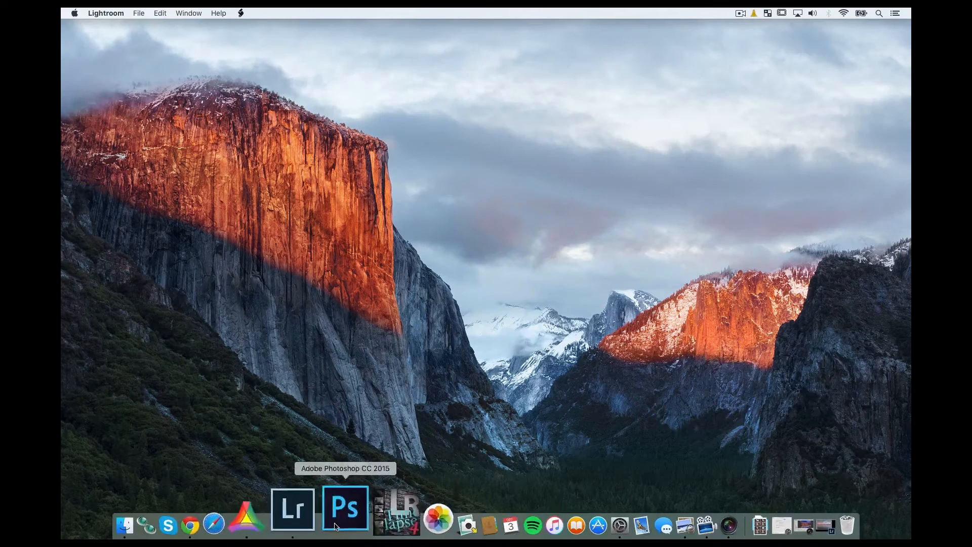
click(302, 509)
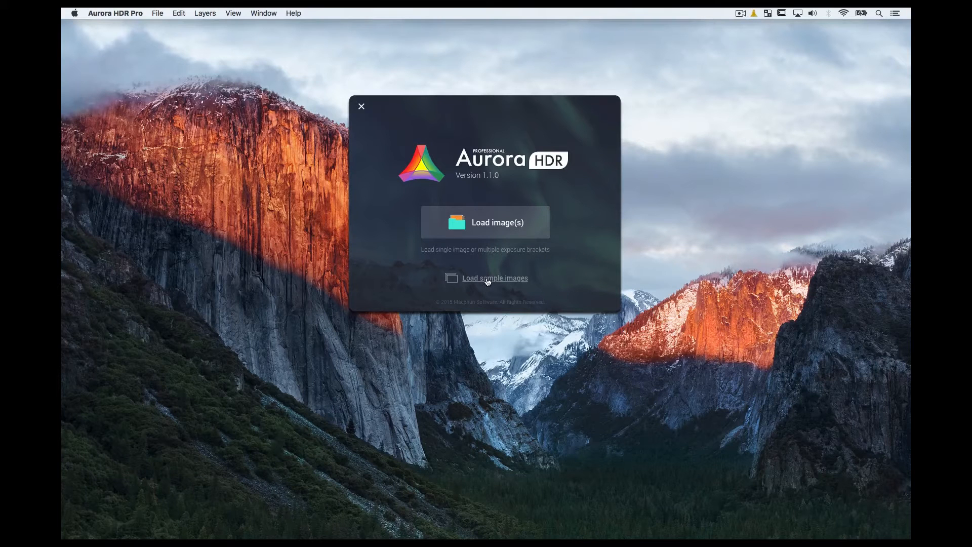
click(488, 279)
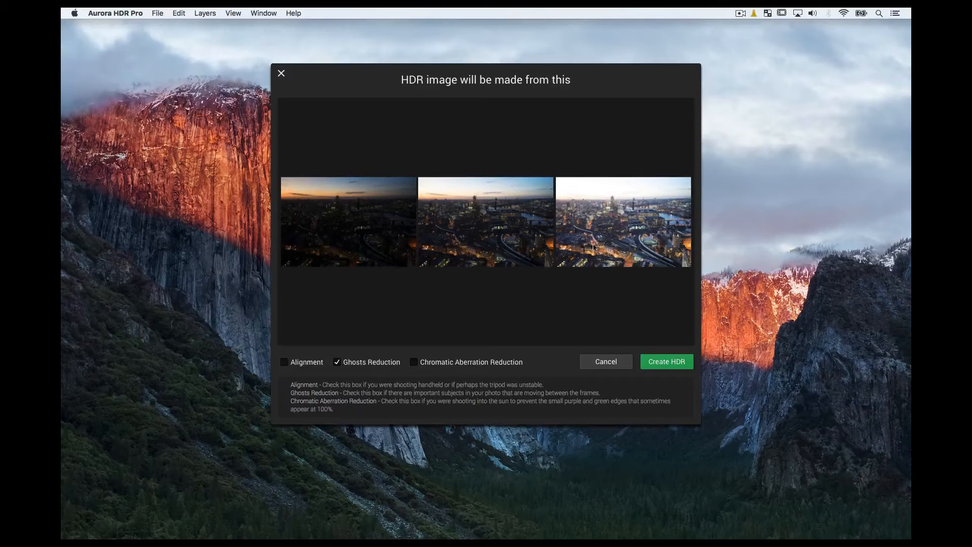
Step: Create the HDR from the London brackets with Ghosts Reduction, trying each exposure and using City HDR (2 of 3) (EV 0.0) as reference image
click(667, 362)
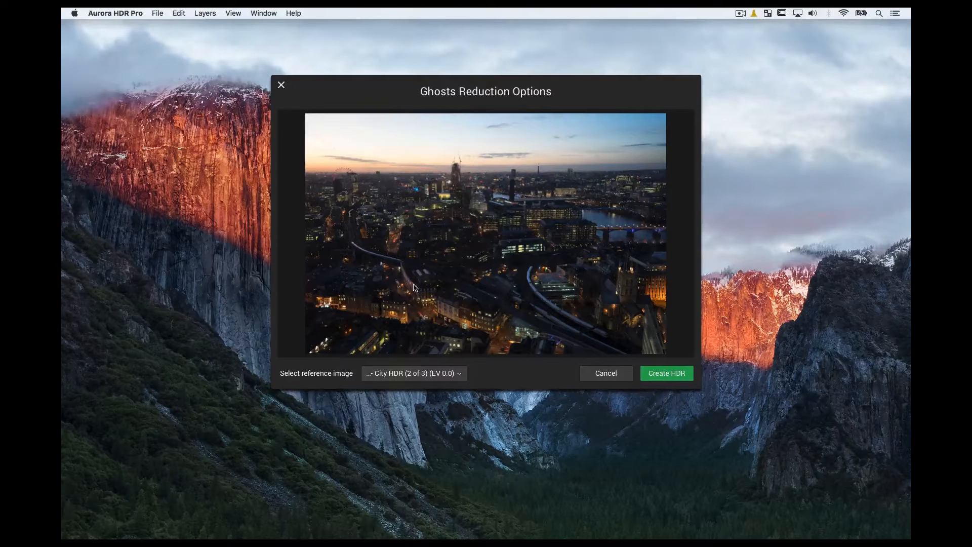
click(452, 375)
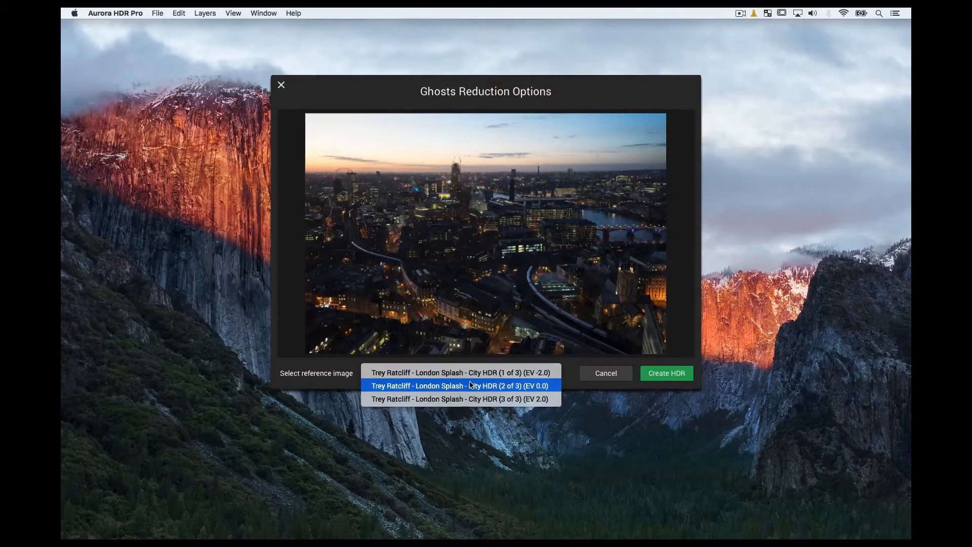
click(471, 386)
click(461, 377)
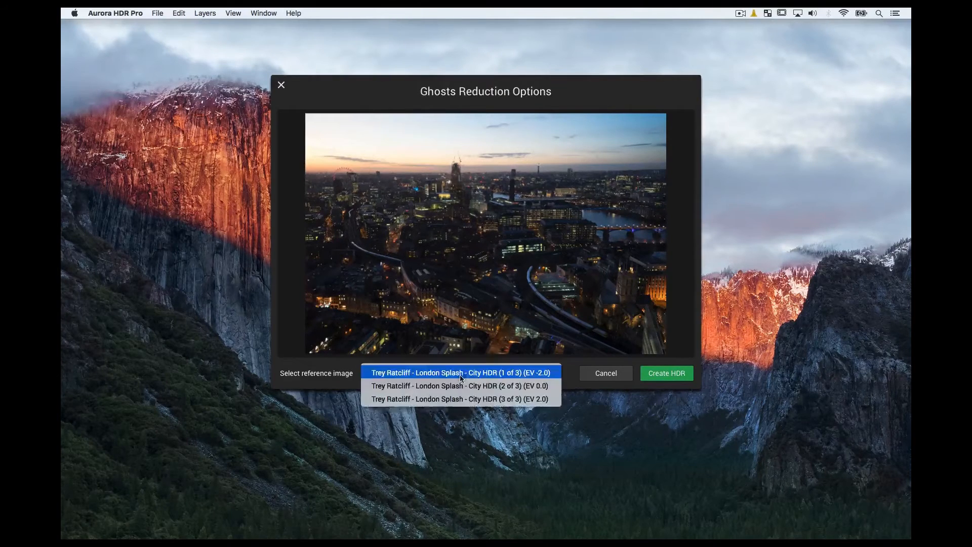
click(465, 374)
click(454, 373)
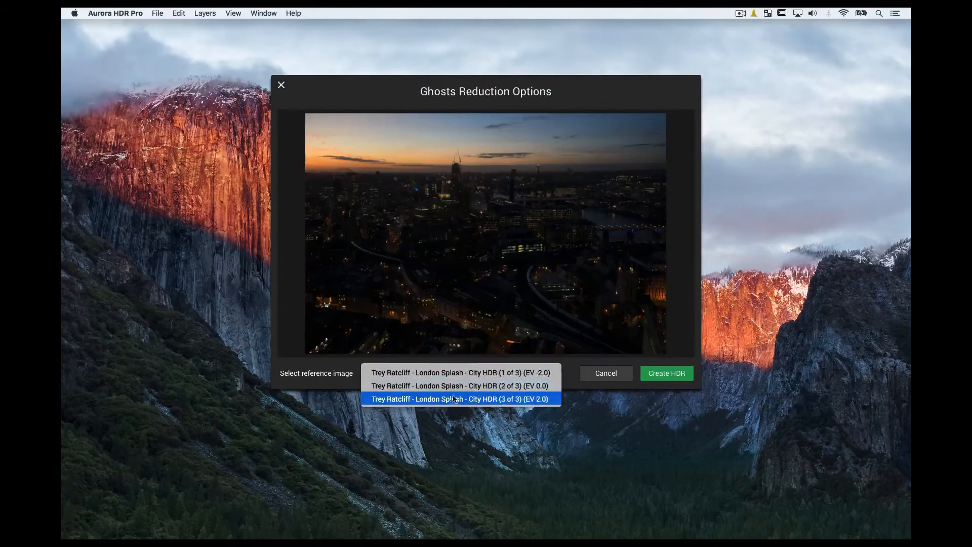
click(454, 400)
click(448, 378)
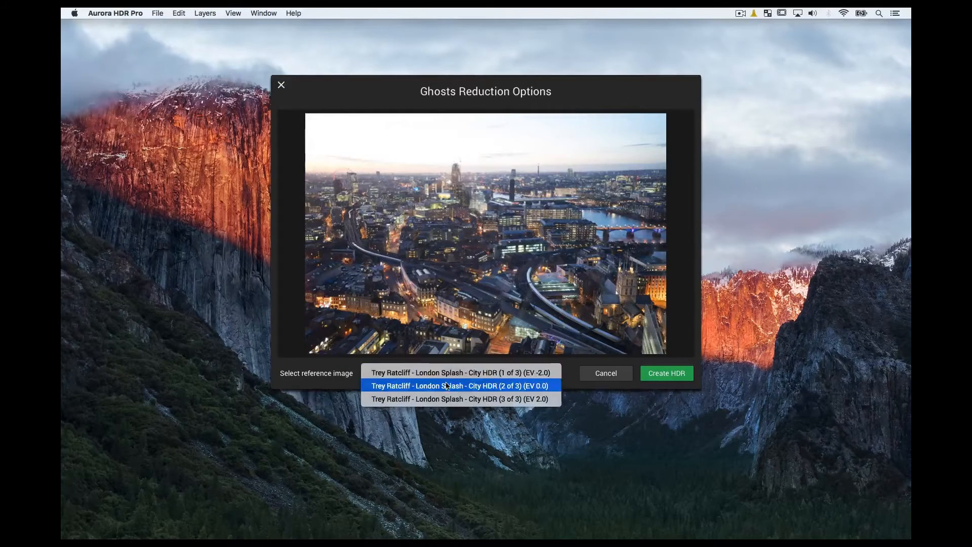
click(571, 378)
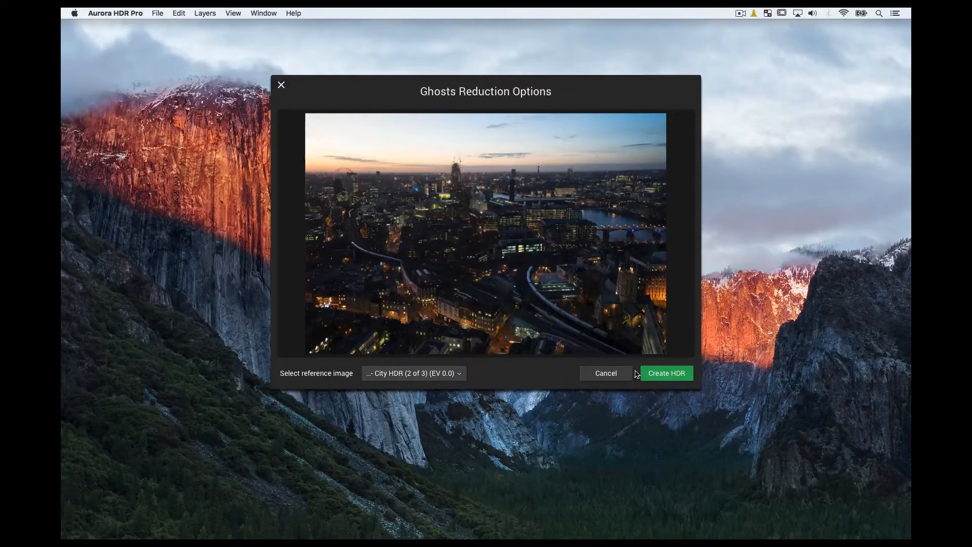
click(667, 373)
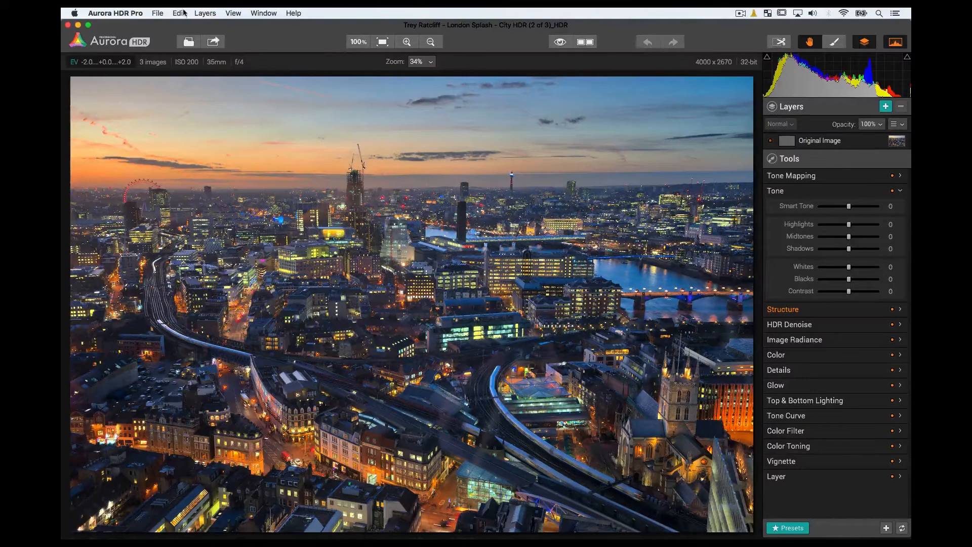
Step: Look through the options for exporting, sharing and opening the image in other applications
click(213, 42)
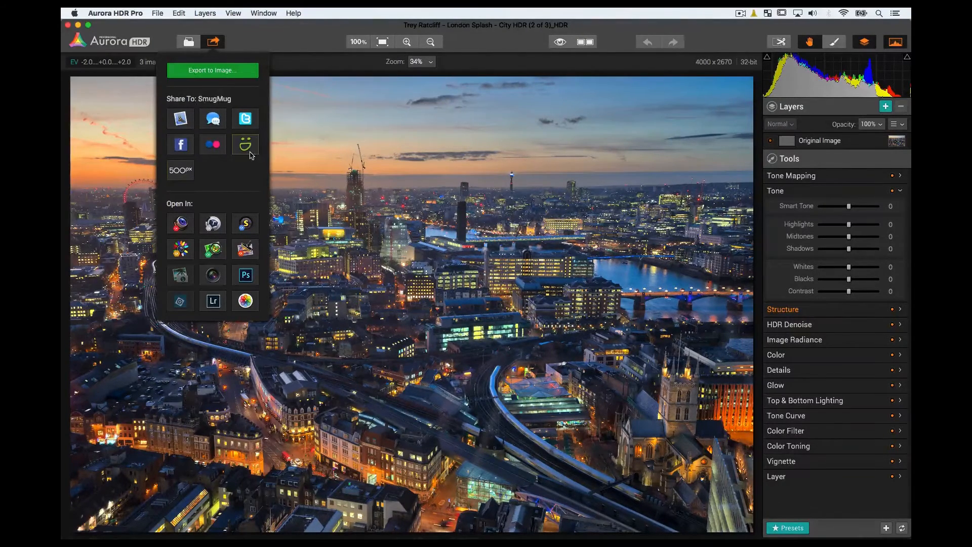
click(310, 20)
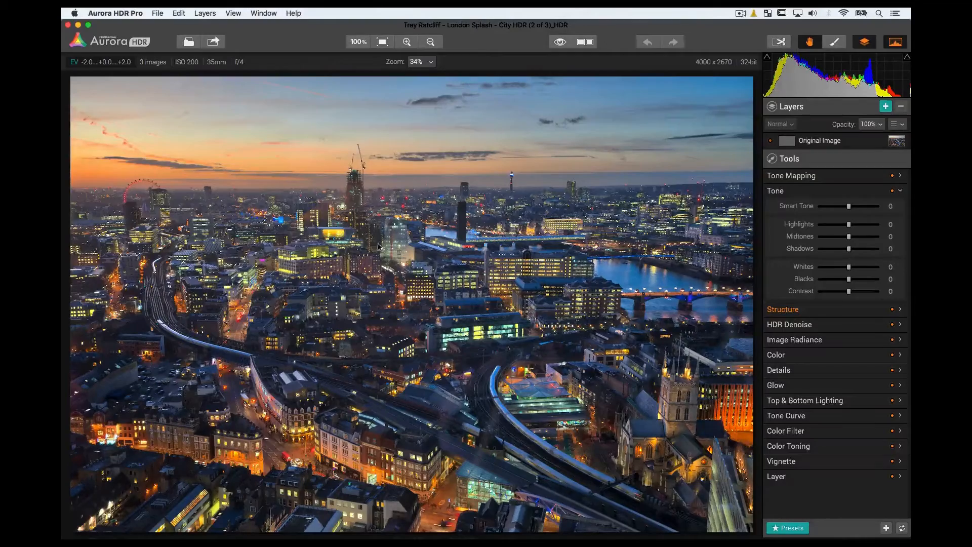
Step: Examine the cityscape's details at 100% zoom in several areas, including in the before-and-after split view
double_click(143, 199)
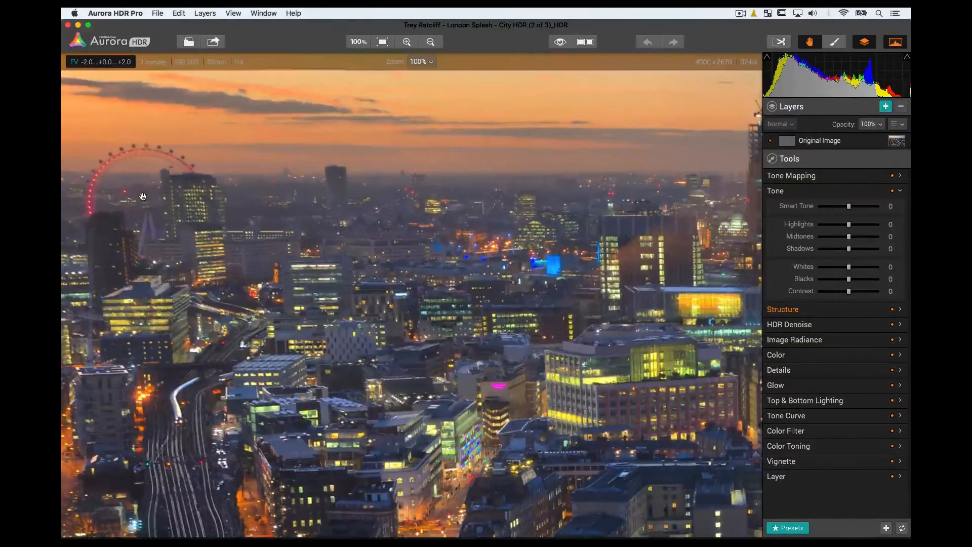
double_click(143, 200)
double_click(647, 203)
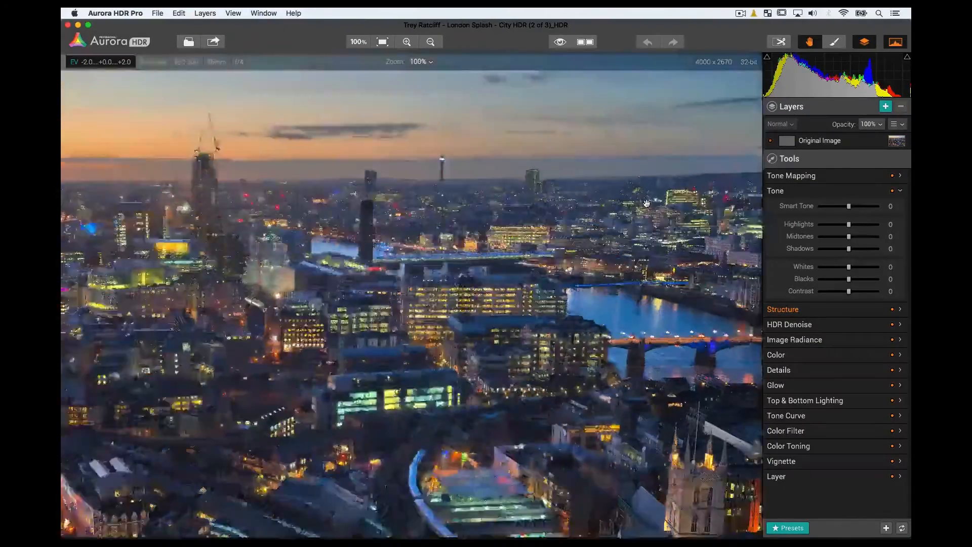
double_click(646, 203)
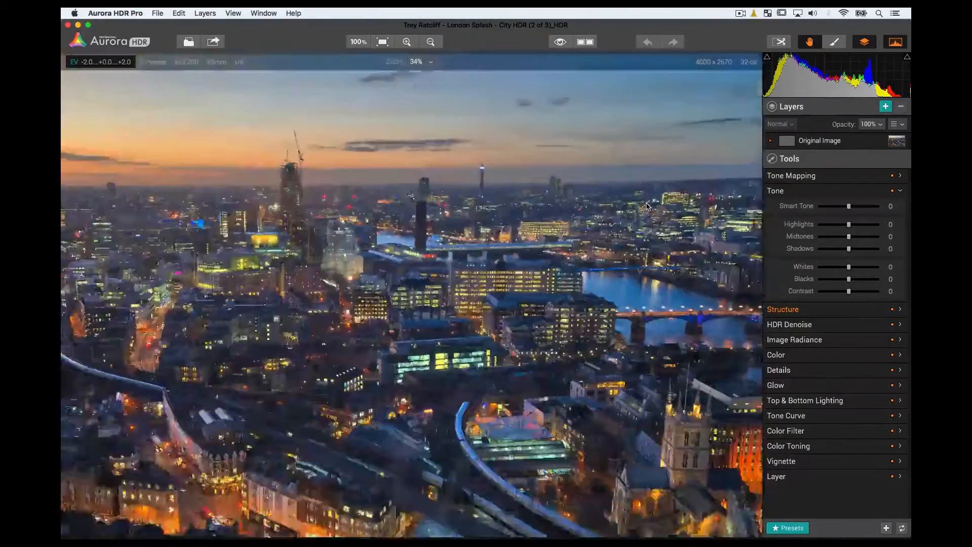
click(593, 42)
double_click(324, 265)
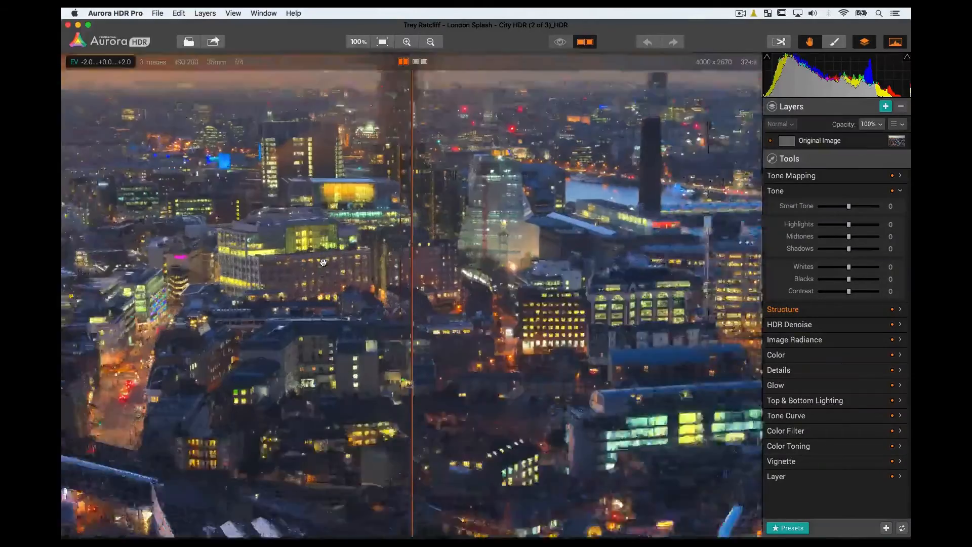
double_click(630, 243)
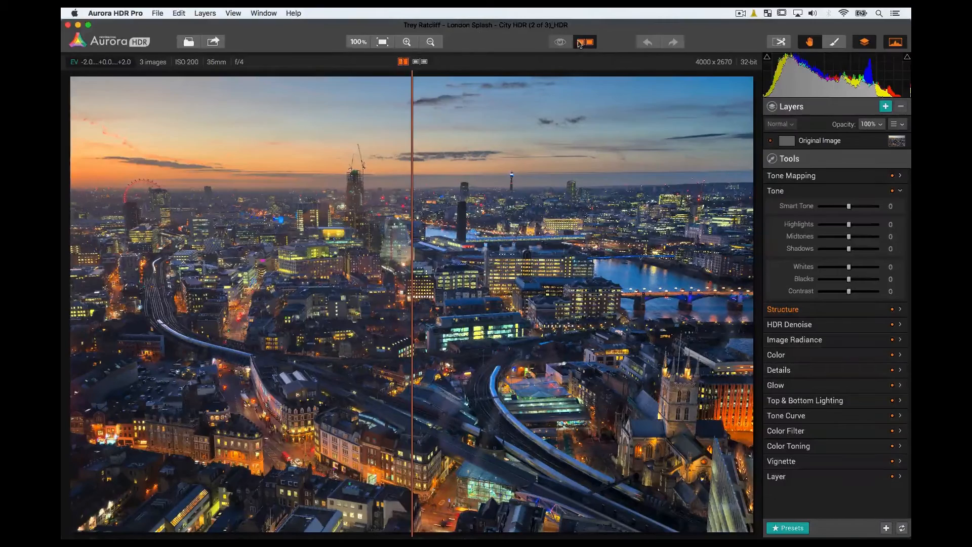
click(582, 42)
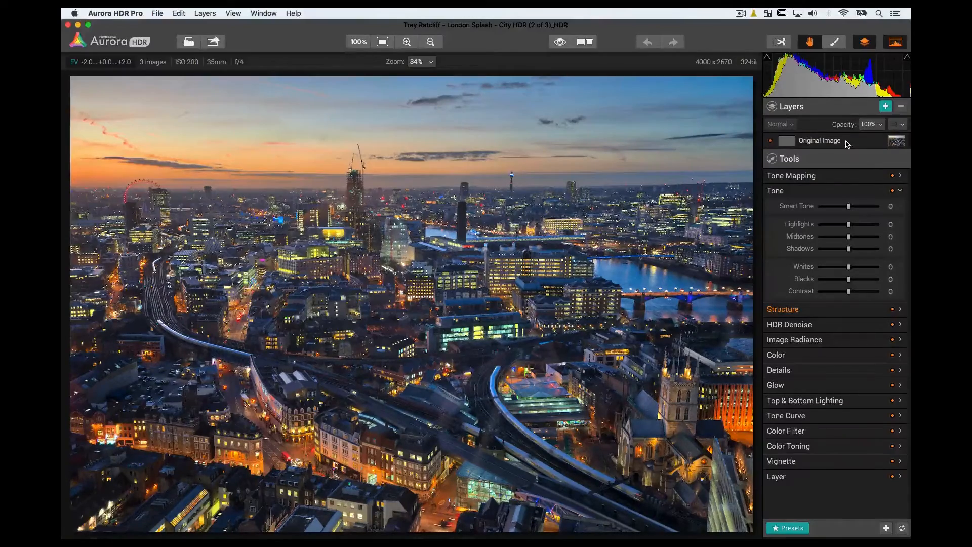
Step: Try the Balanced & Realistic preset from the Realistic HDR category, and apply the Dark Light preset to the image
click(787, 528)
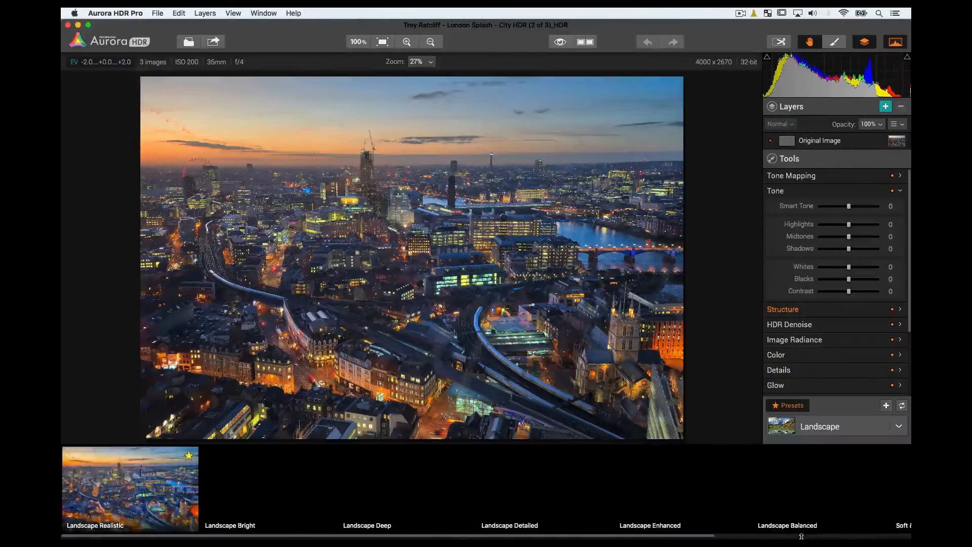
click(901, 426)
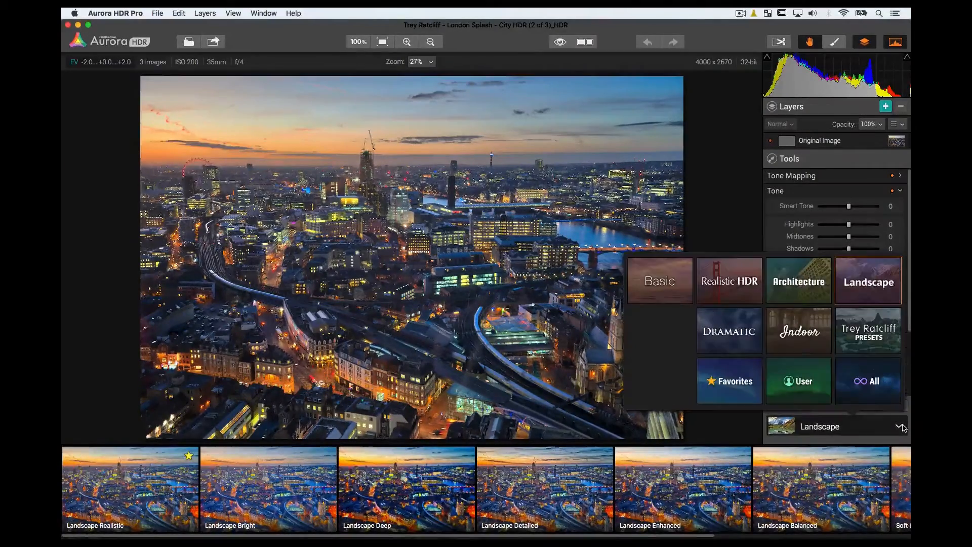
click(729, 284)
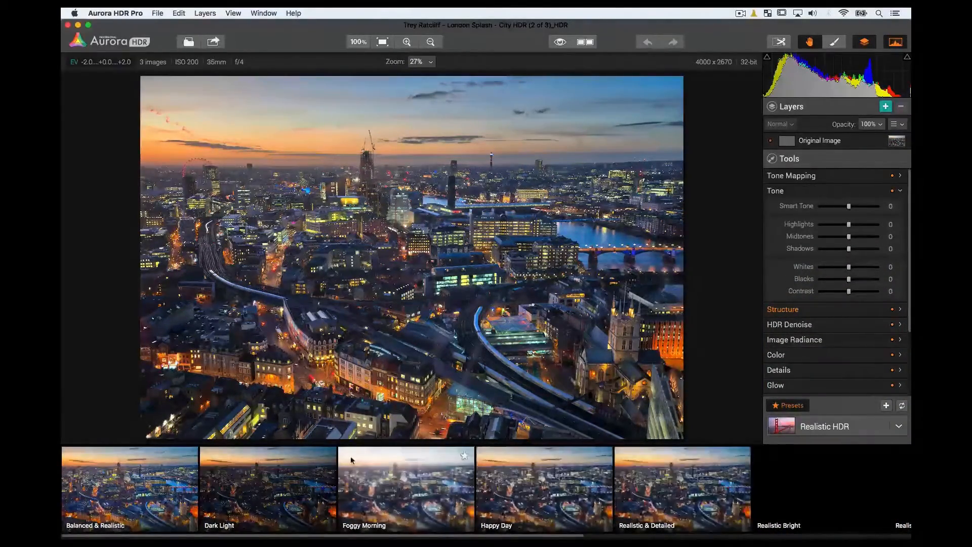
click(194, 513)
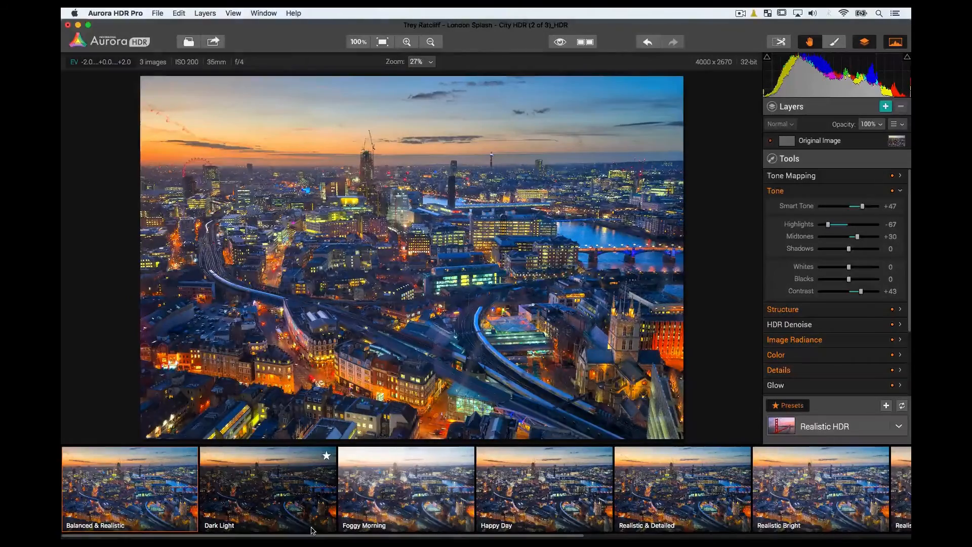
click(242, 499)
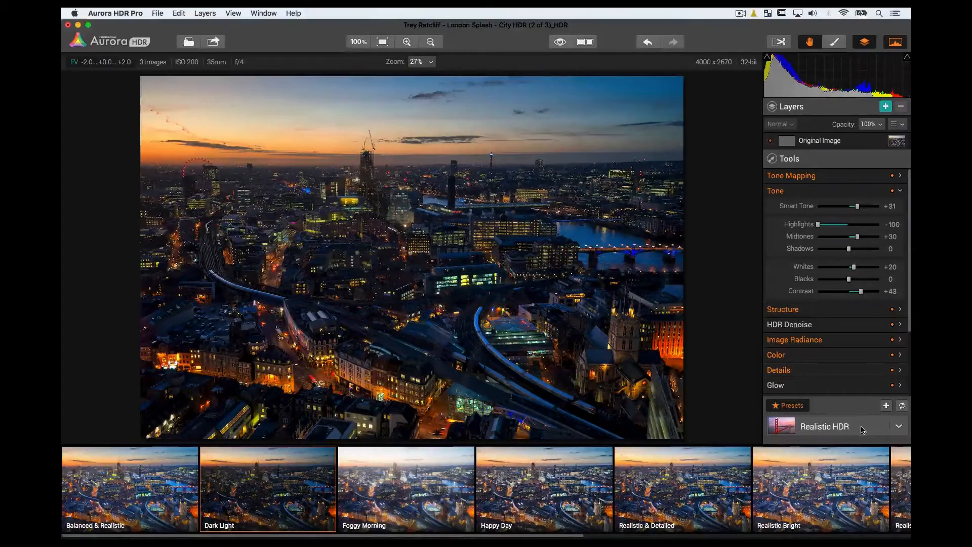
click(799, 406)
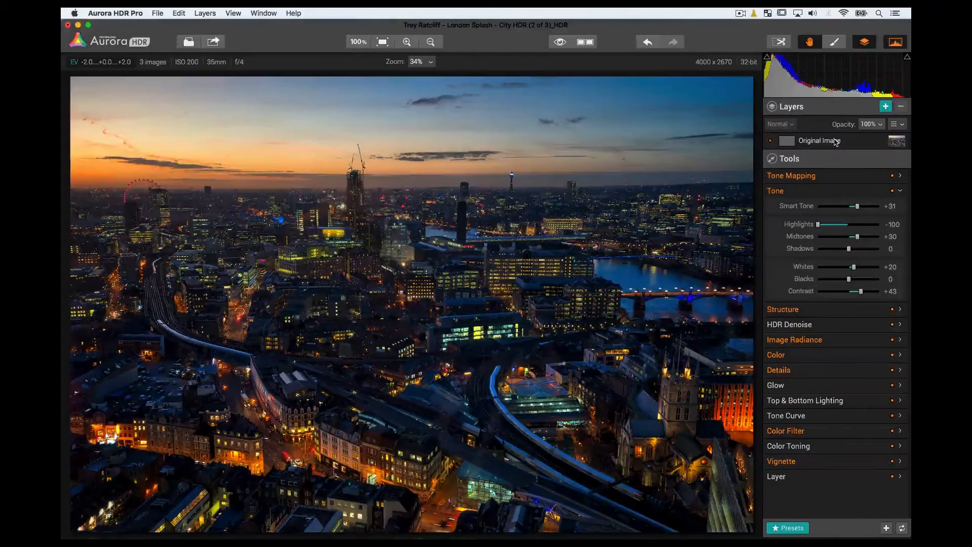
Step: Add a new layer above the original image and keep its default name
click(880, 125)
drag(900, 143, 909, 168)
click(885, 106)
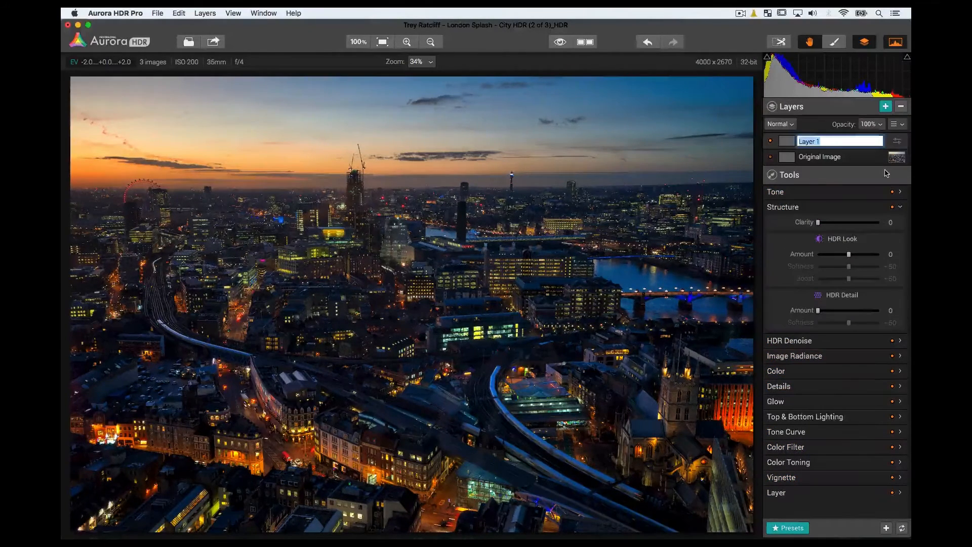
click(796, 142)
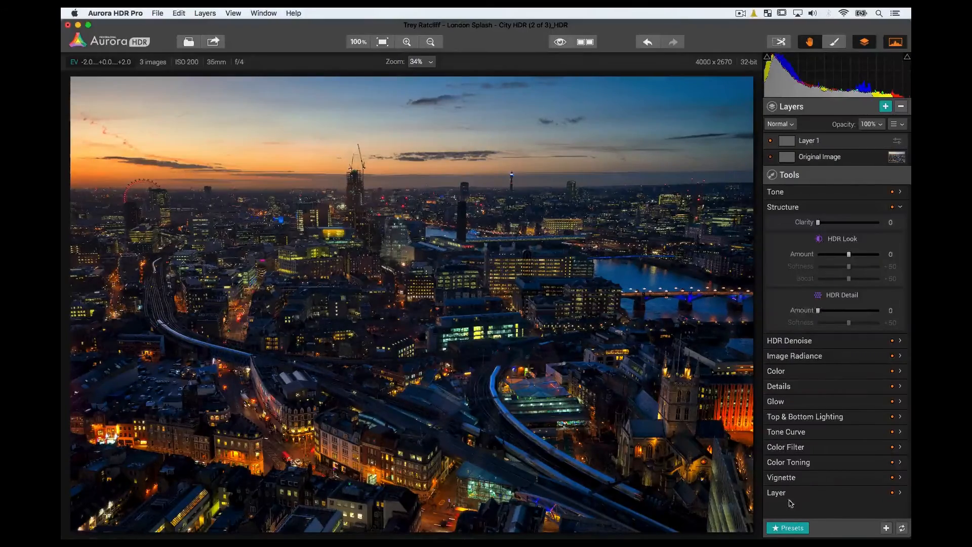
Step: Apply the Realistic Bright preset from the Realistic HDR category to Layer 1
click(788, 527)
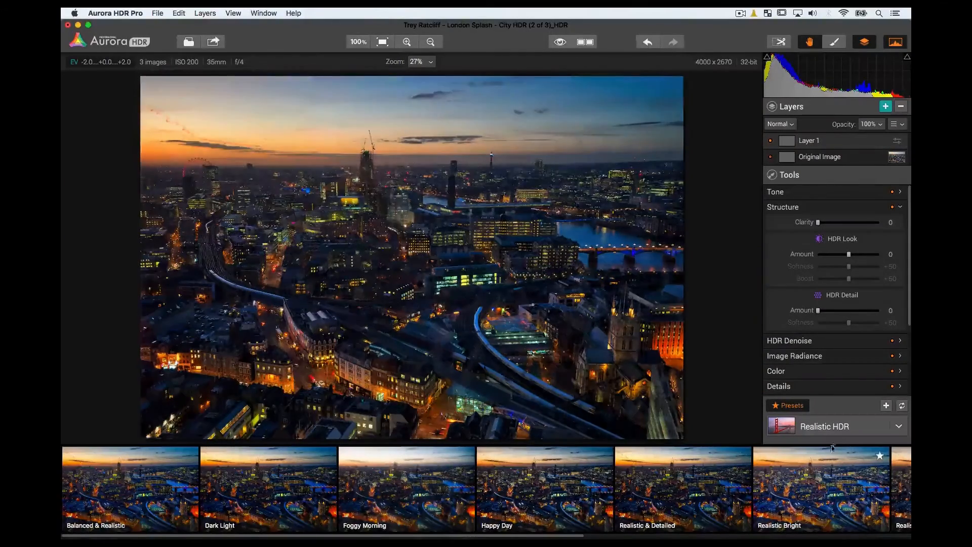
click(841, 491)
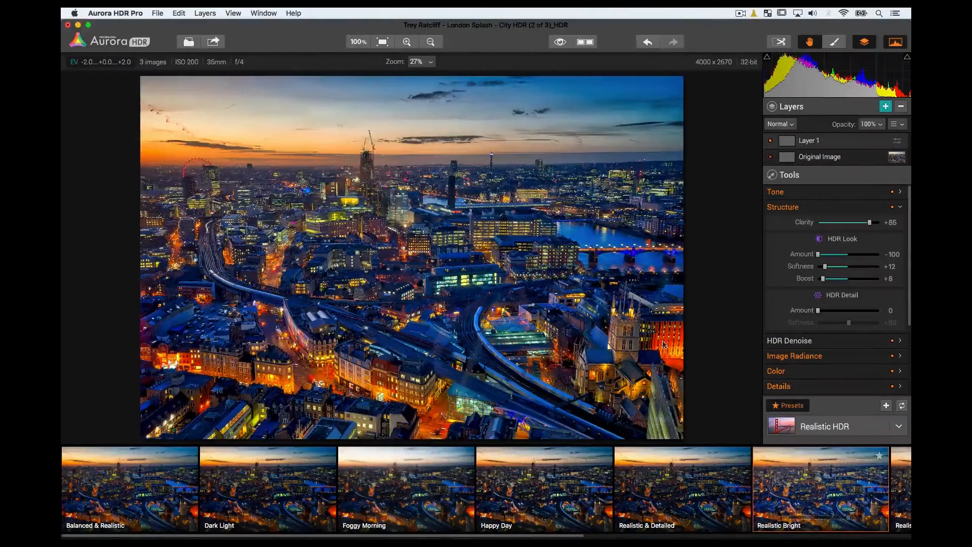
Step: Try Layer 1 at 10% opacity, with the layer both shown and hidden, and restore its opacity to 100%
scroll(864, 382, down, 3)
scroll(863, 382, down, 1)
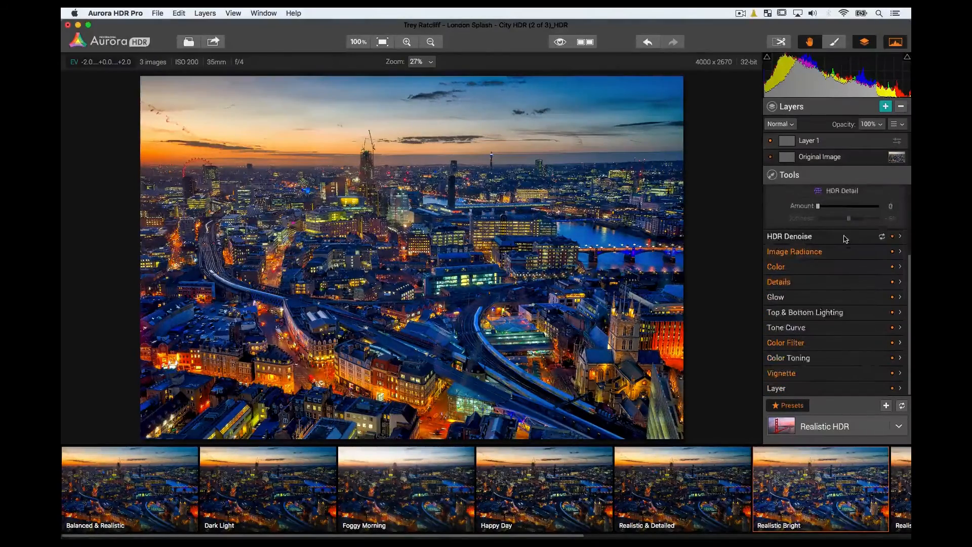
click(828, 387)
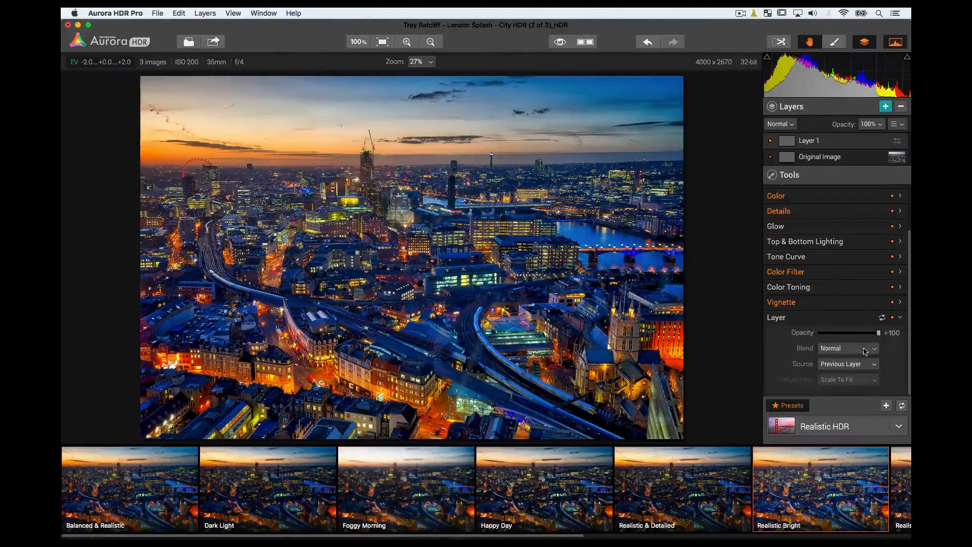
drag(878, 333, 823, 345)
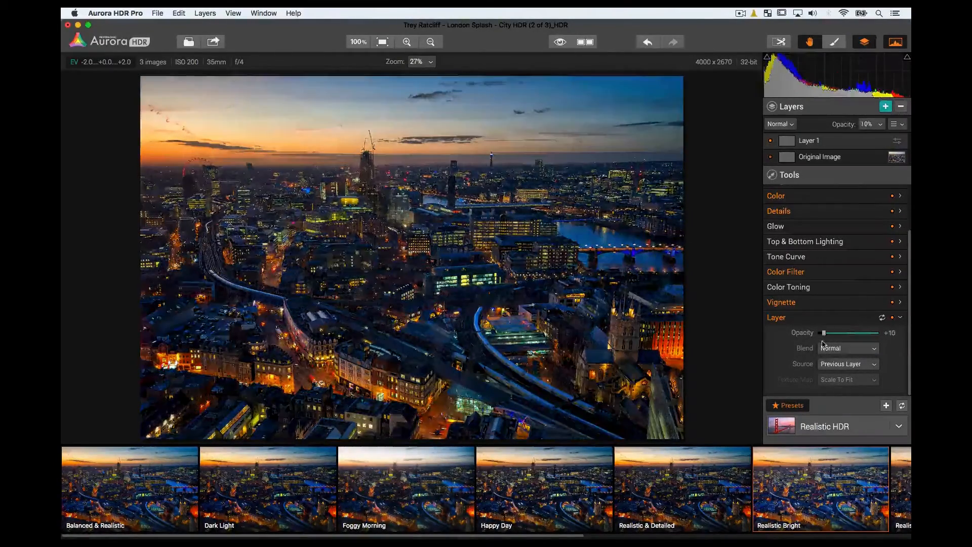
click(771, 142)
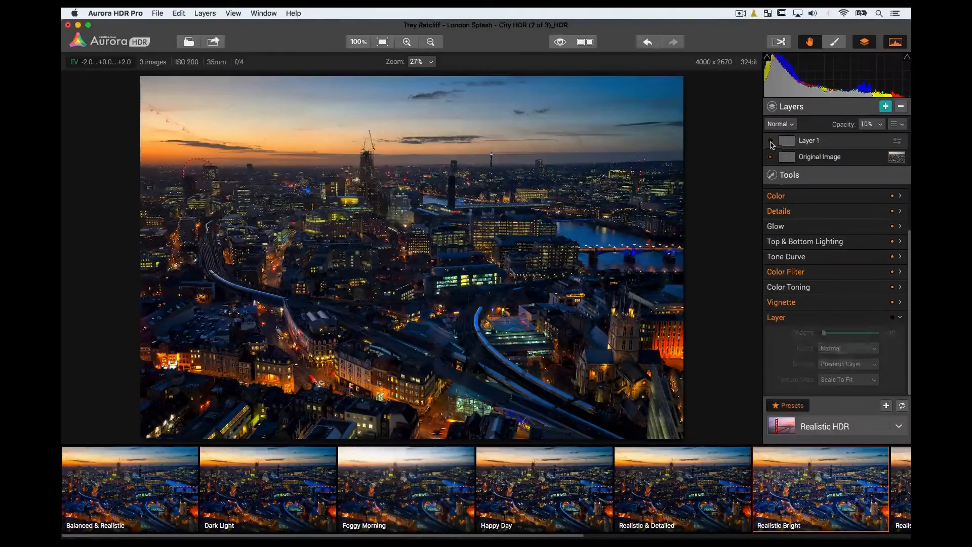
click(771, 141)
drag(833, 335, 879, 333)
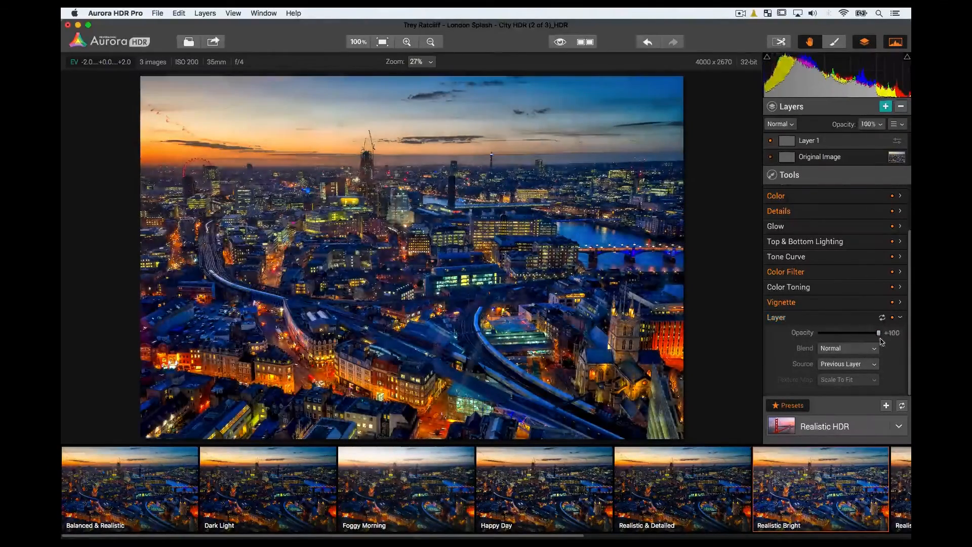
Step: Look through the blend modes and the source options available for Layer 1
click(870, 349)
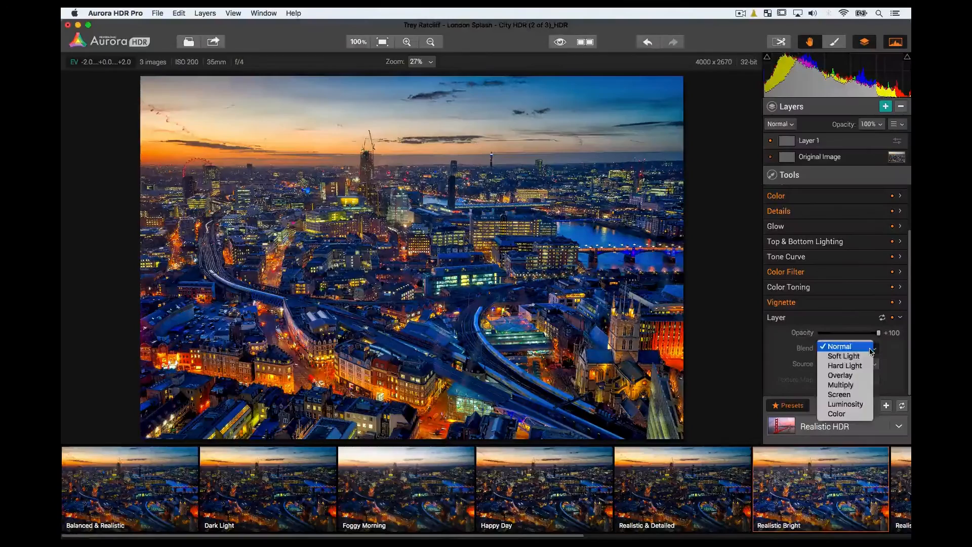
click(874, 356)
click(871, 364)
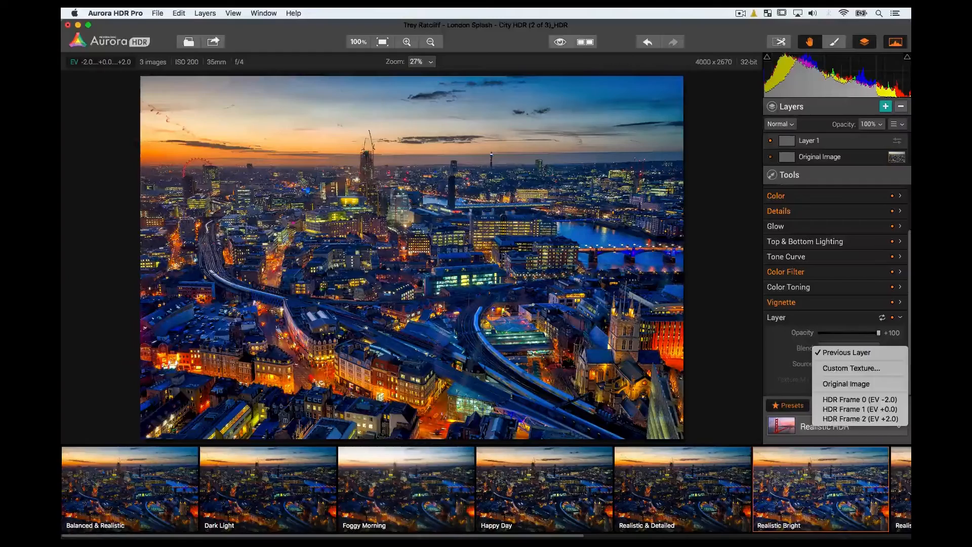
click(781, 350)
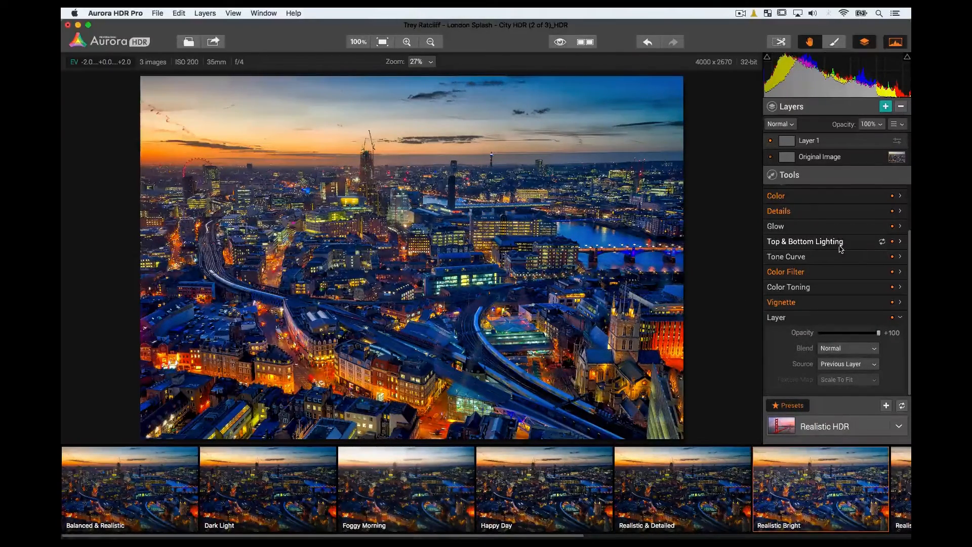
Step: Reduce noise on Layer 1 with HDR Denoise, setting Amount to 11, Smooth to 8 and Super Smooth to 8, and hide the preset strip
scroll(833, 253, up, 2)
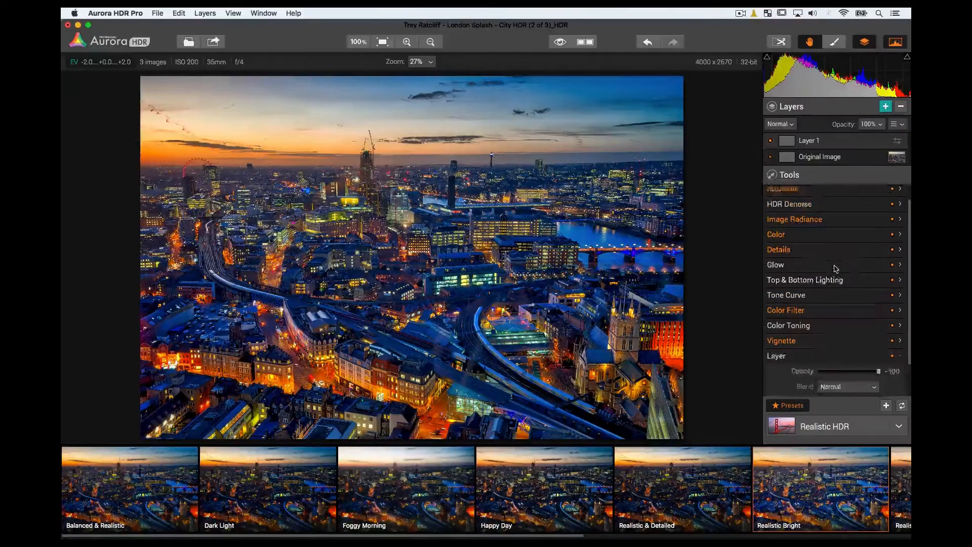
scroll(836, 268, up, 1)
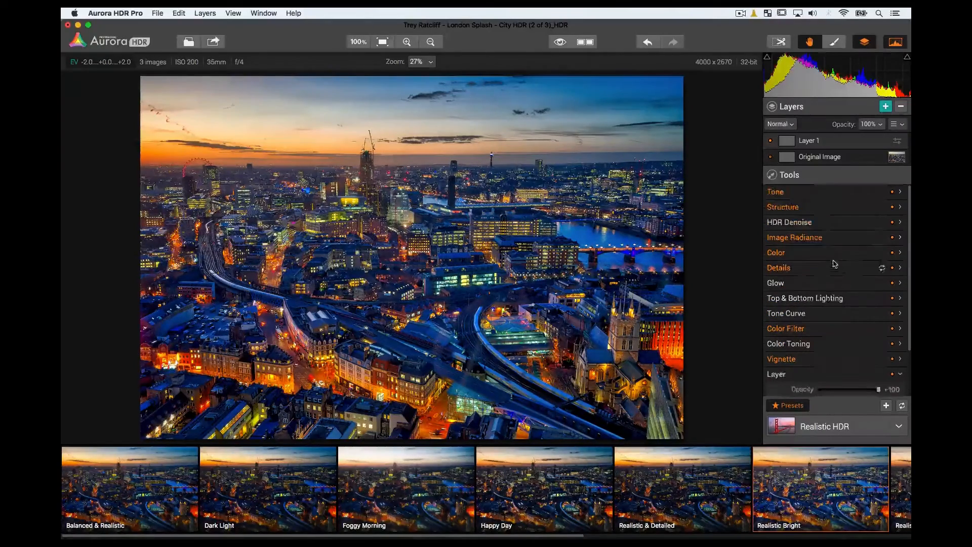
click(830, 225)
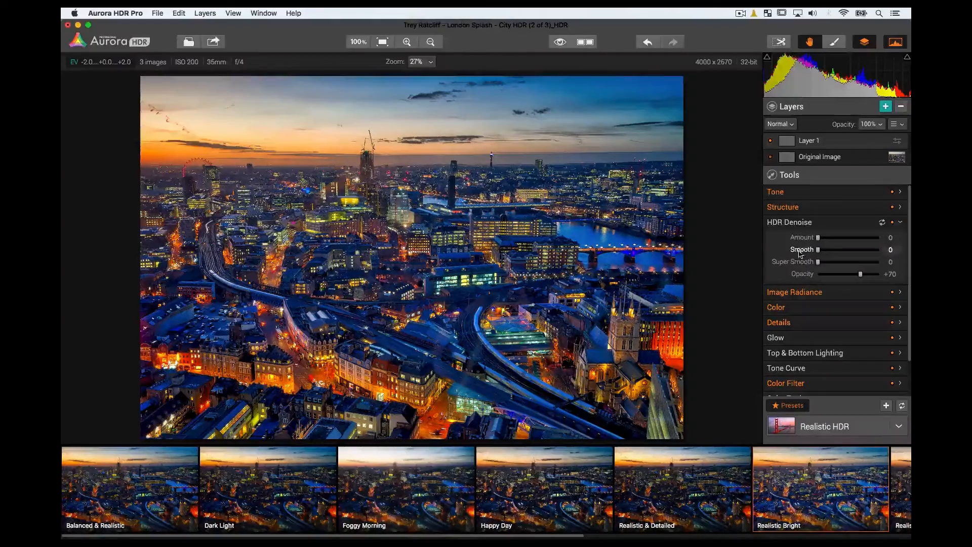
drag(820, 266, 835, 267)
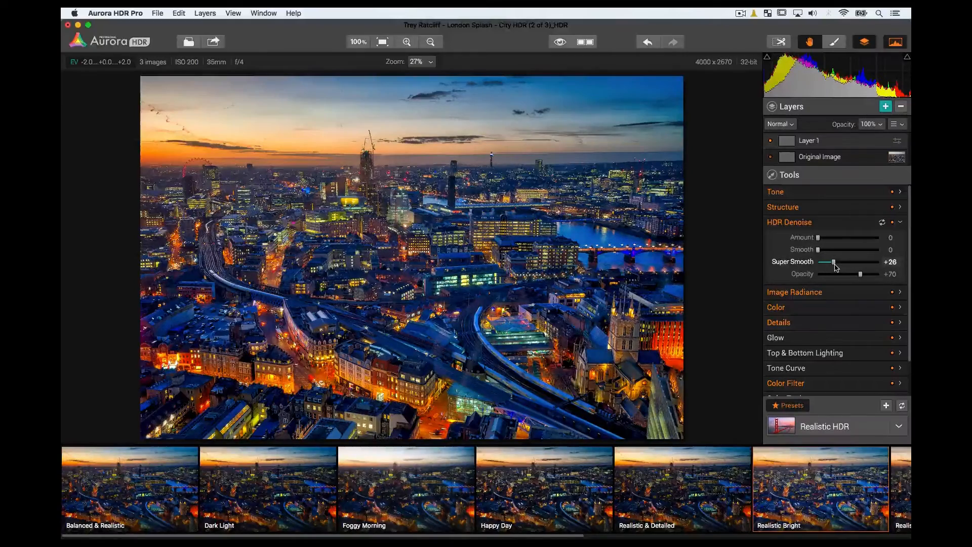
drag(834, 265, 824, 269)
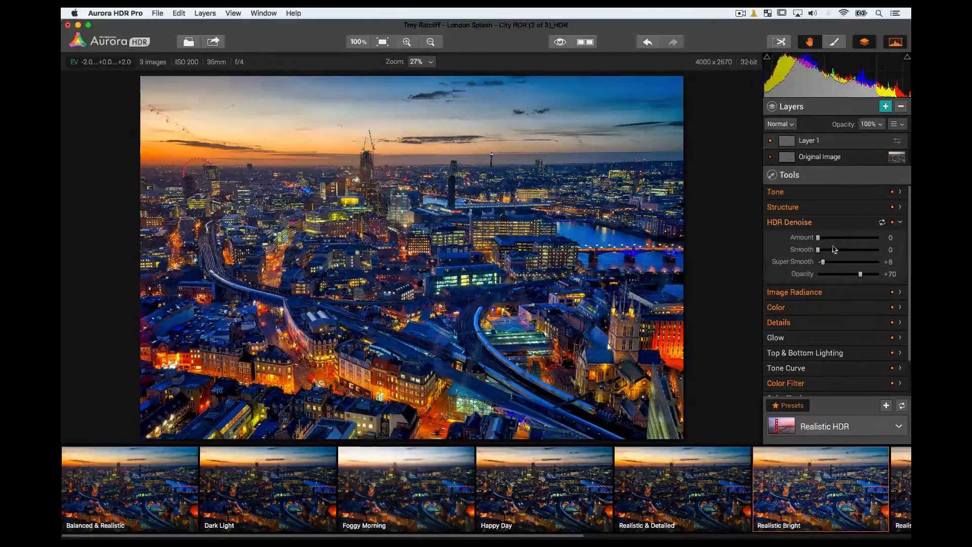
drag(818, 251, 824, 238)
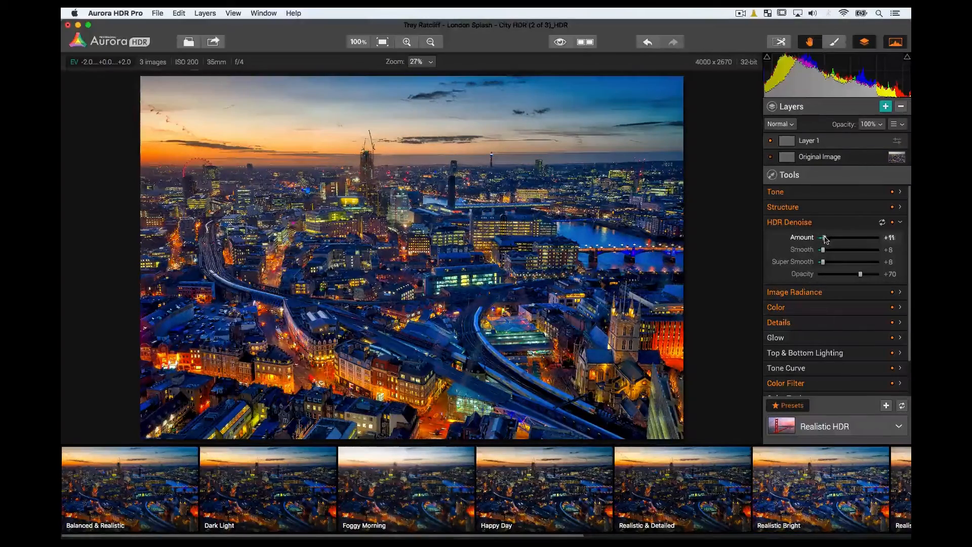
click(795, 409)
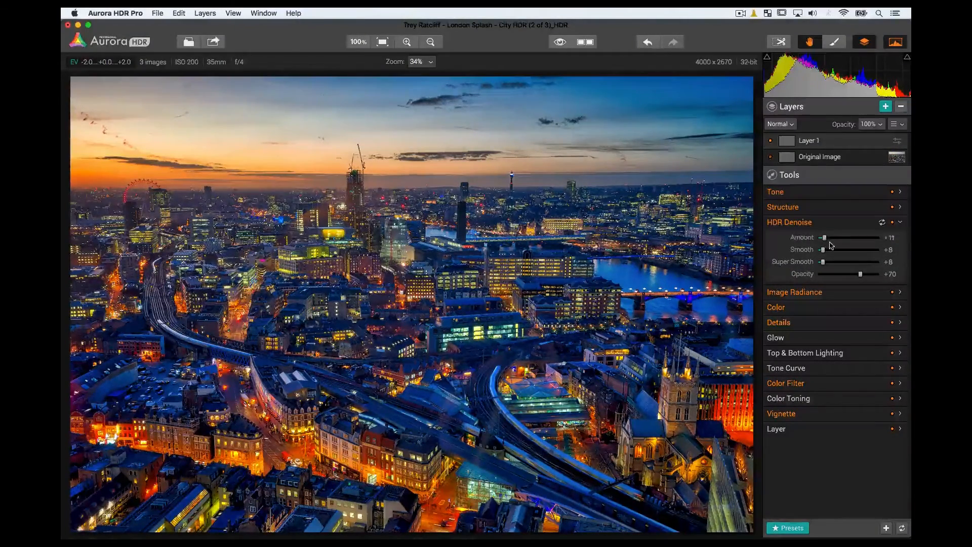
click(840, 223)
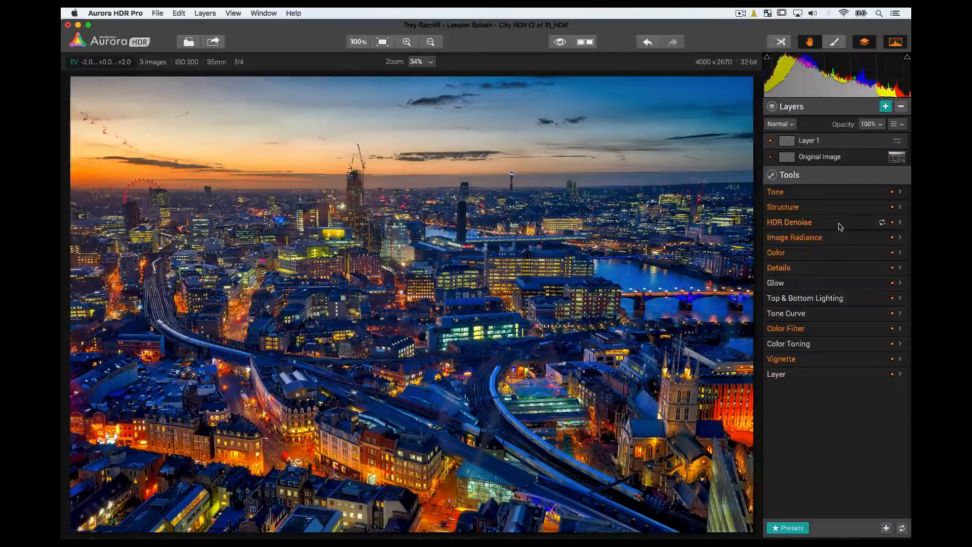
Step: Show the presets again and look at the custom presets in the User category
click(795, 529)
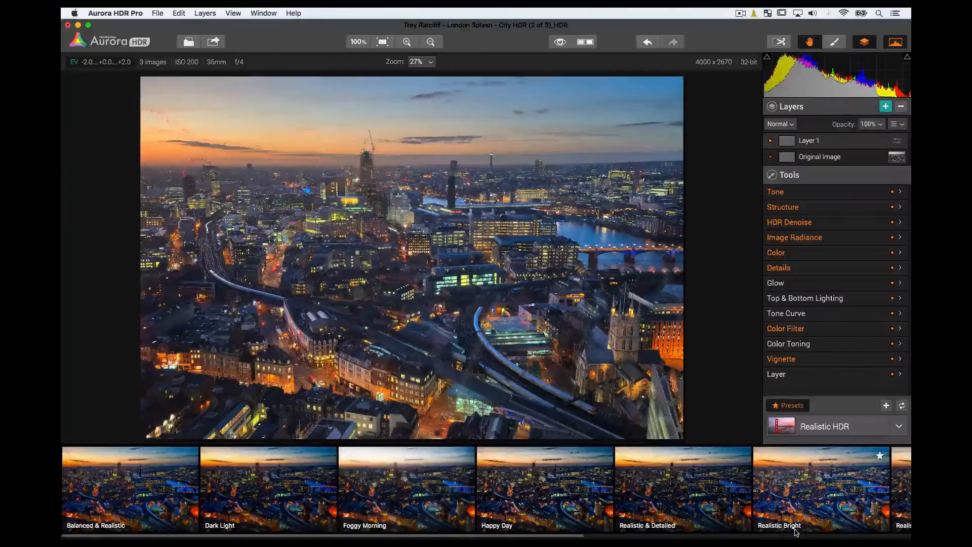
click(835, 428)
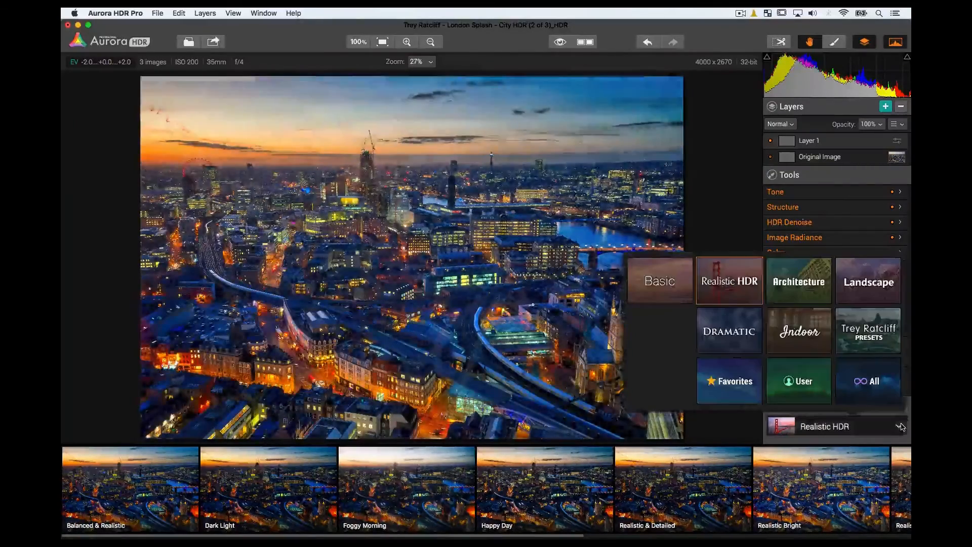
click(794, 378)
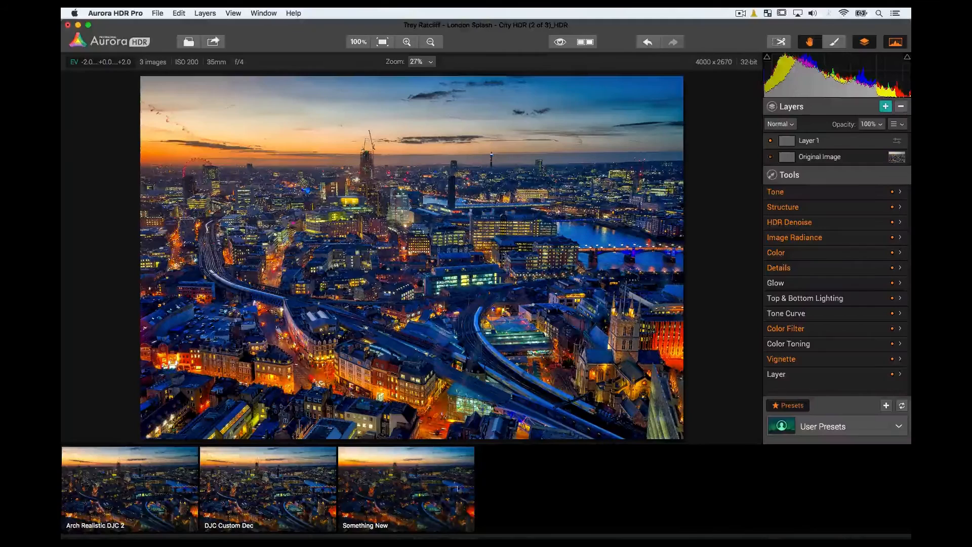
click(465, 456)
click(786, 456)
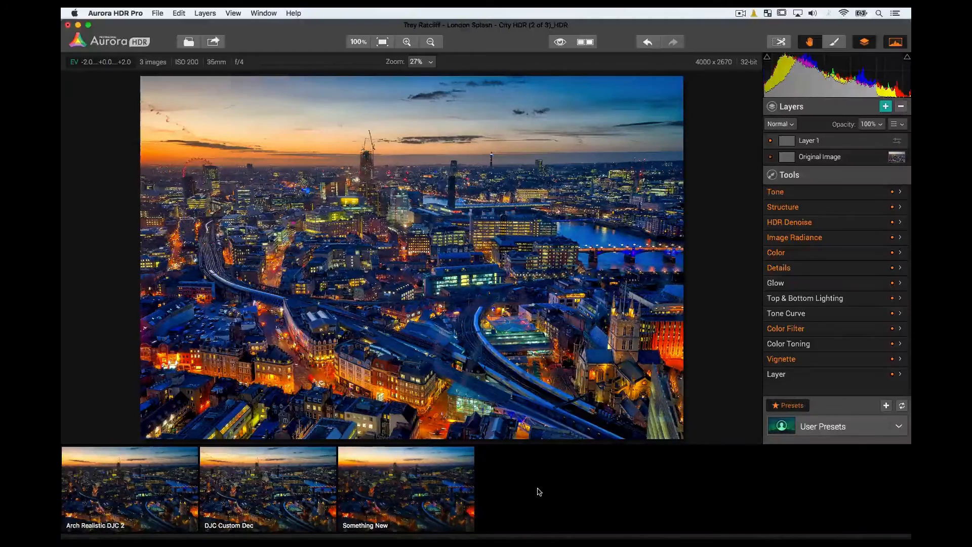
mouse_move(456, 482)
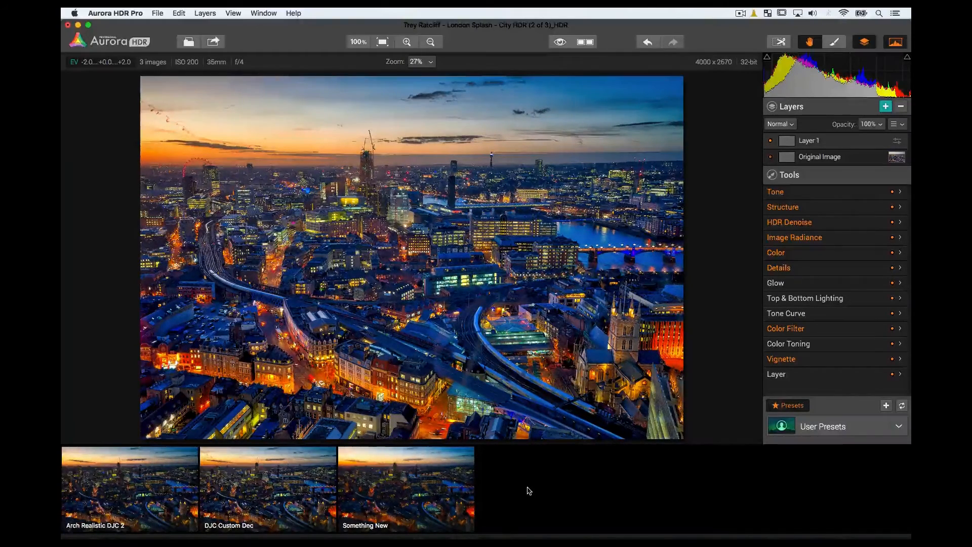
mouse_move(468, 466)
Step: Select the Original Image layer and Layer 1 in turn to compare their separate tool settings
click(792, 160)
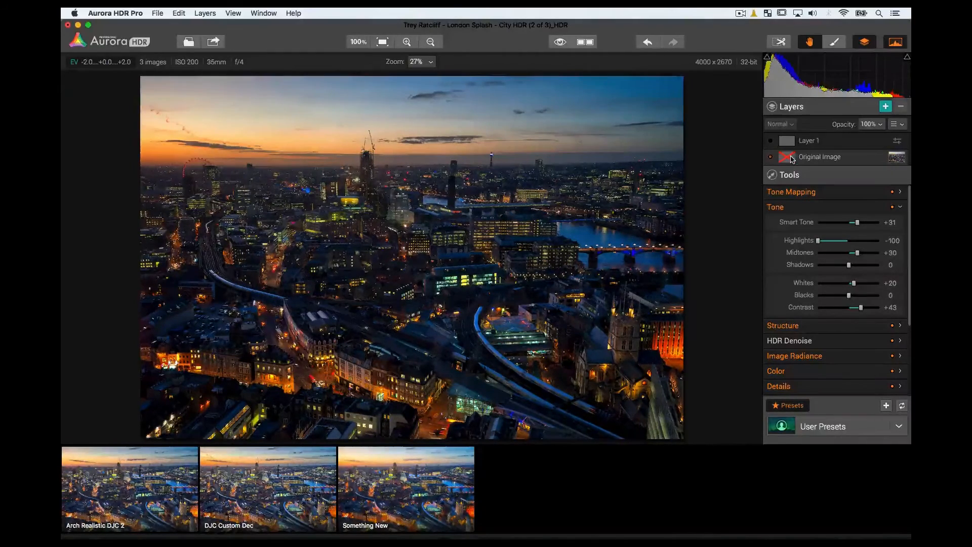
click(787, 142)
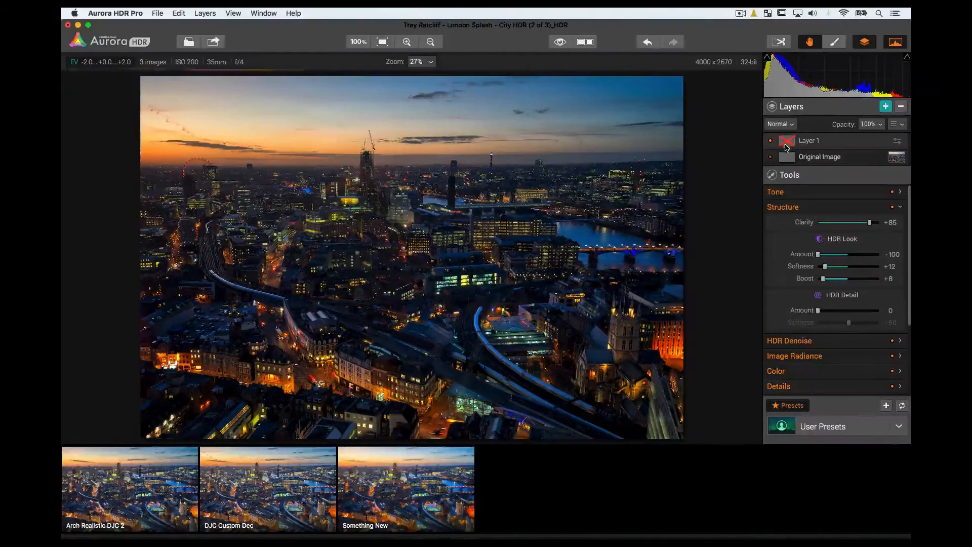